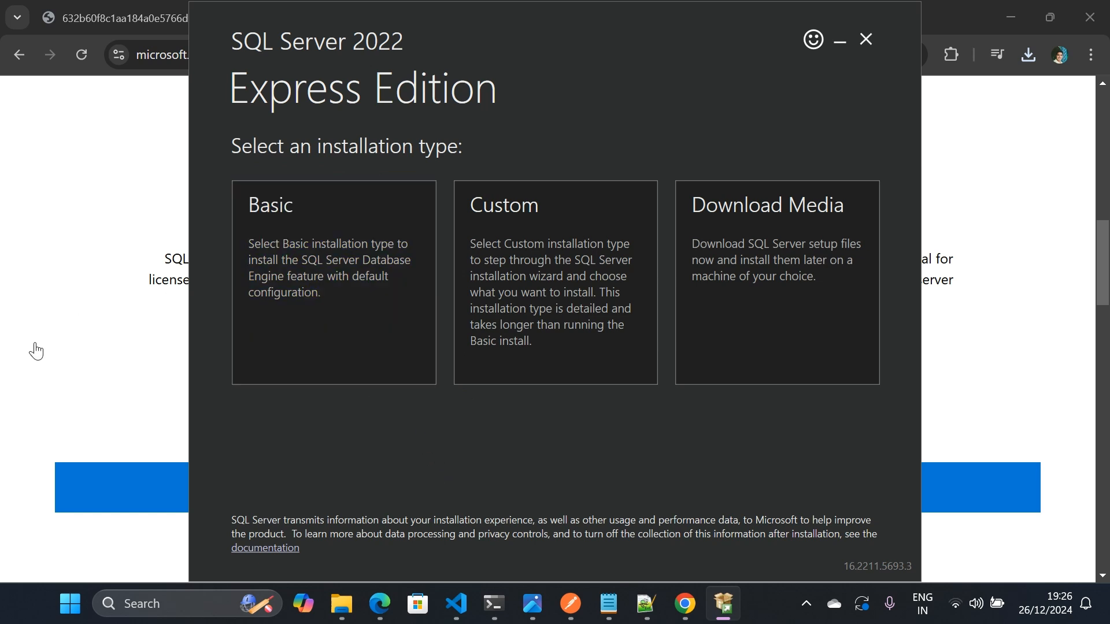
{"action": "left_click_drag", "start_coordinate": [242, 222], "coordinate": [297, 222]}
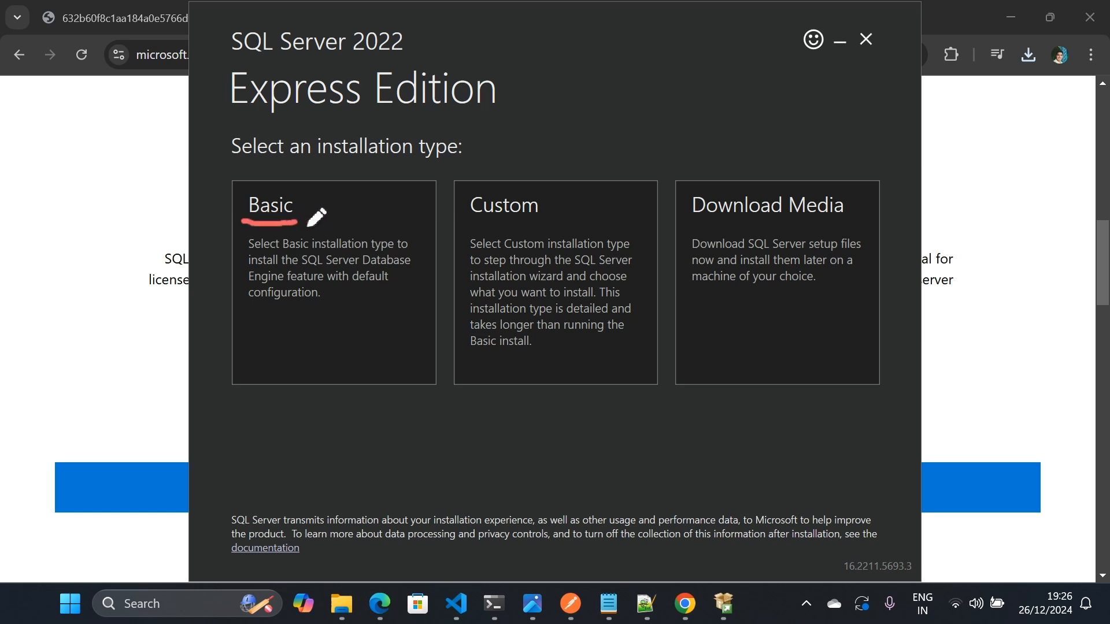
{"action": "left_click_drag", "start_coordinate": [473, 224], "coordinate": [520, 225]}
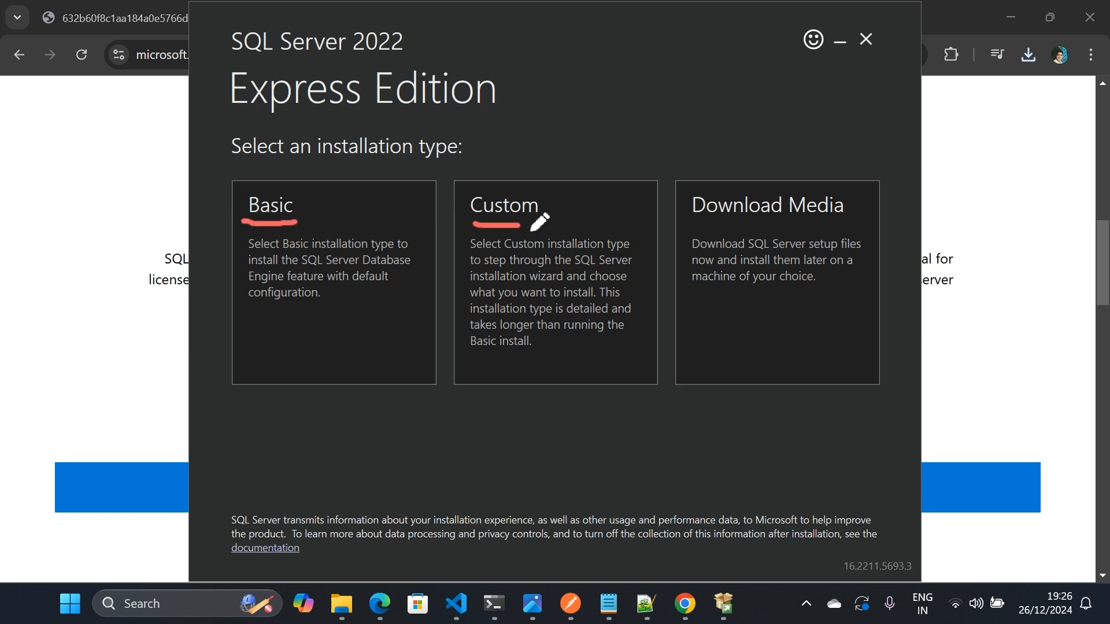
{"action": "left_click_drag", "start_coordinate": [719, 223], "coordinate": [834, 224]}
{"action": "left_click", "coordinate": [41, 311]}
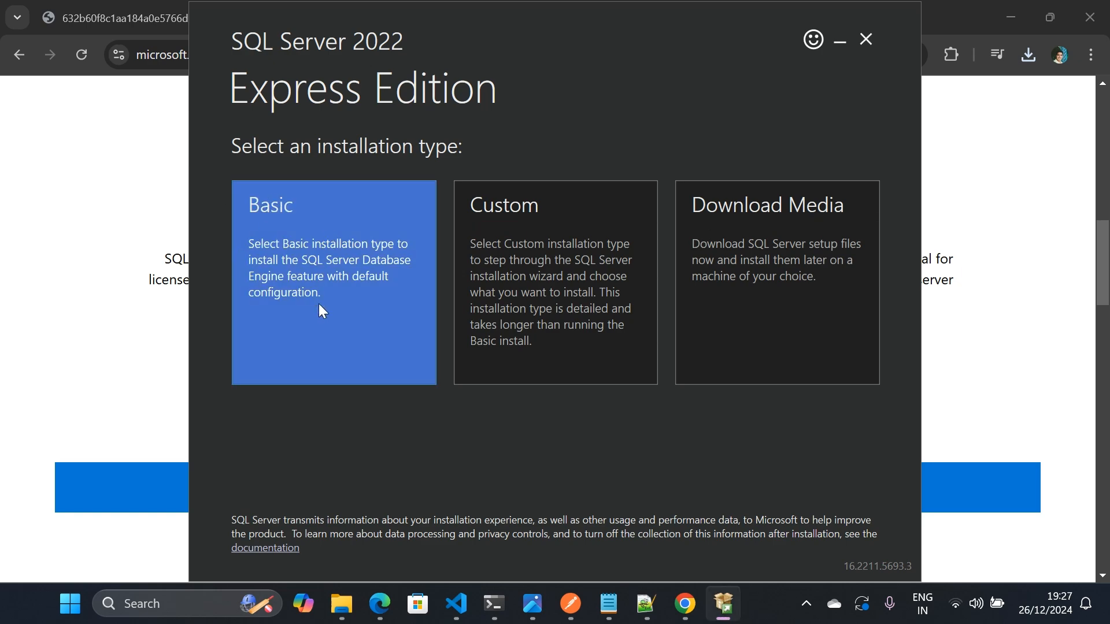
- Install SQL Server 2022 Express with the Basic installation type, accepting the license terms and keeping the default install location
{"action": "left_click", "coordinate": [319, 305]}
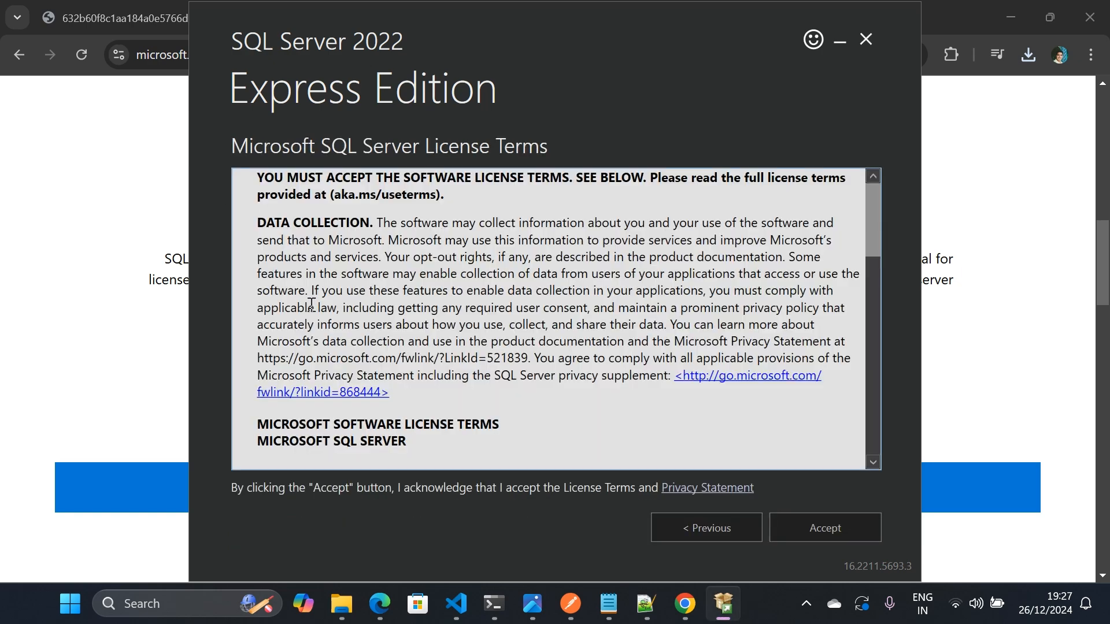
{"action": "left_click", "coordinate": [827, 526]}
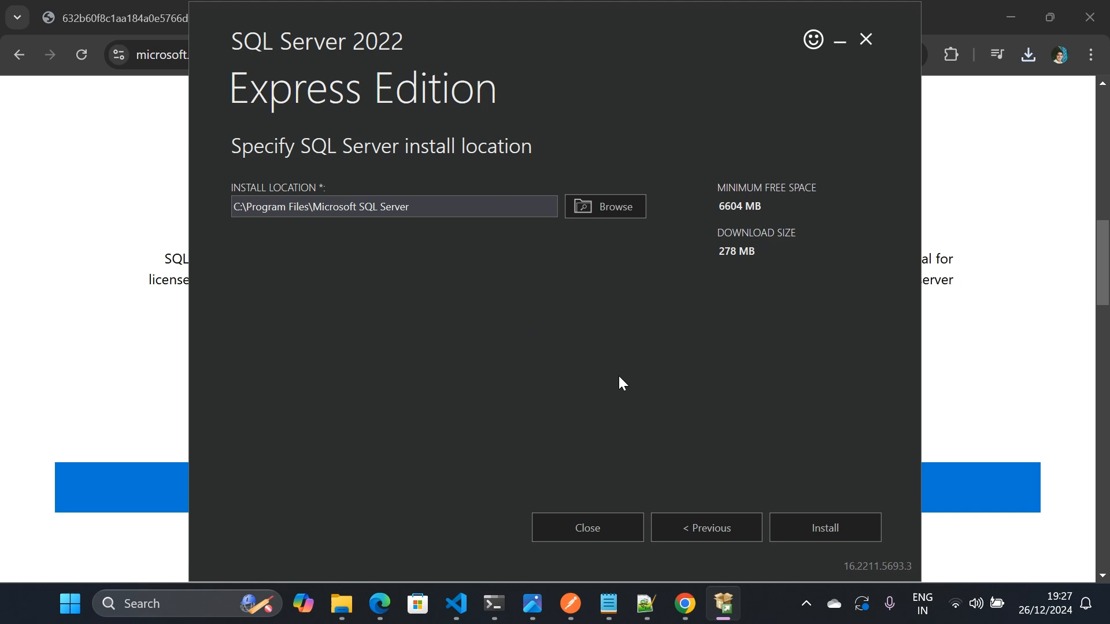
{"action": "left_click", "coordinate": [858, 527]}
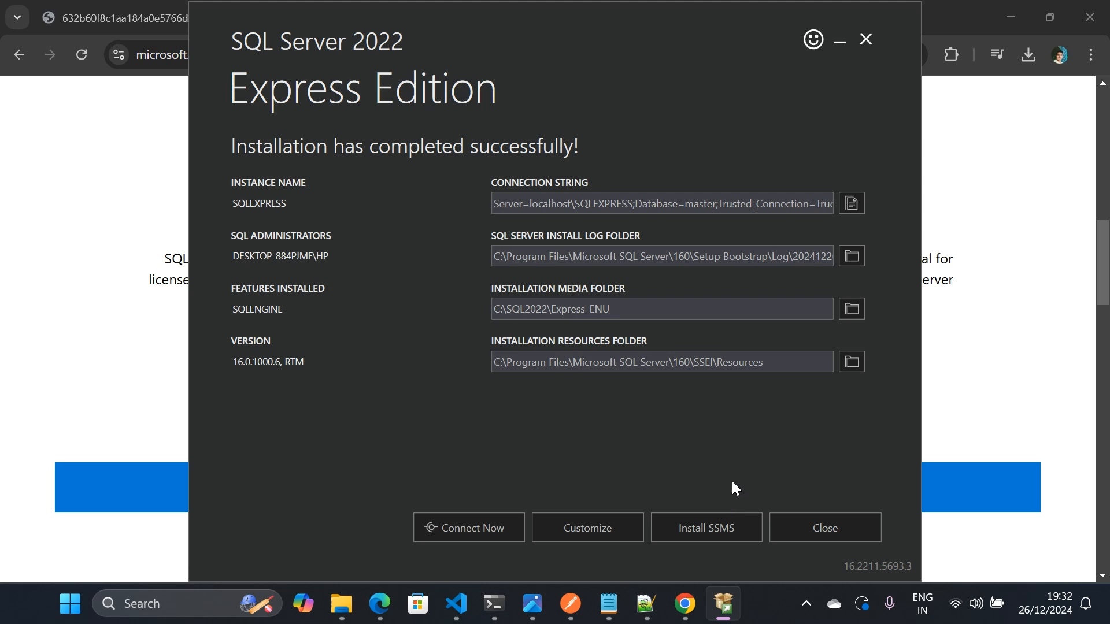
- Go from the finished installer to the SSMS download page and download SQL Server Management Studio (SSMS) 20.2
{"action": "left_click", "coordinate": [713, 528]}
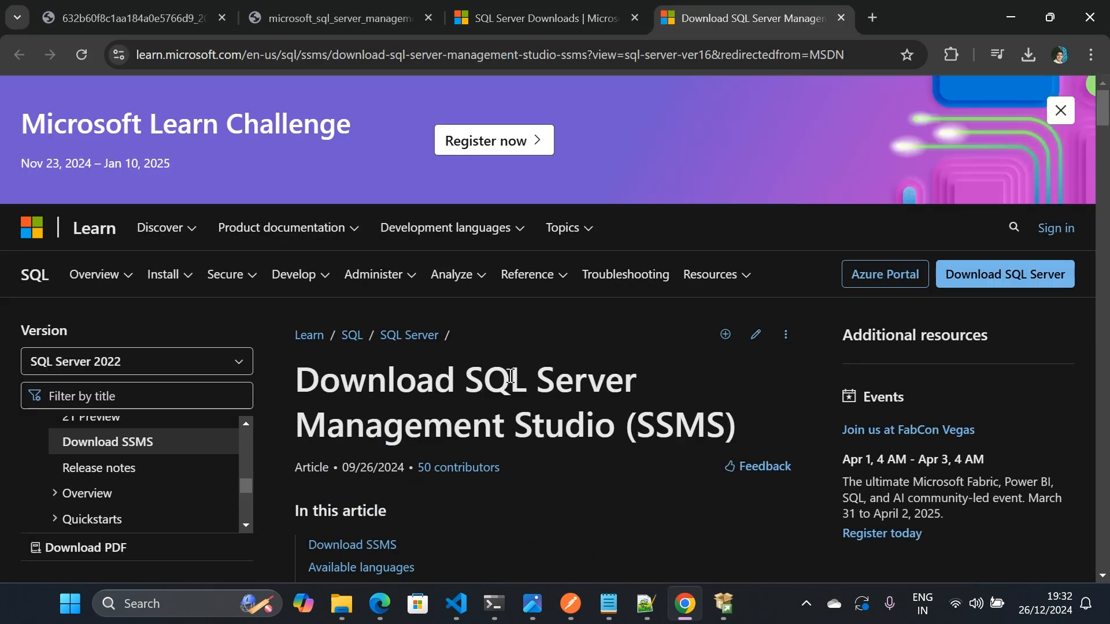
{"action": "scroll", "coordinate": [500, 378], "scroll_direction": "down", "scroll_amount": 3}
{"action": "scroll", "coordinate": [499, 378], "scroll_direction": "down", "scroll_amount": 10}
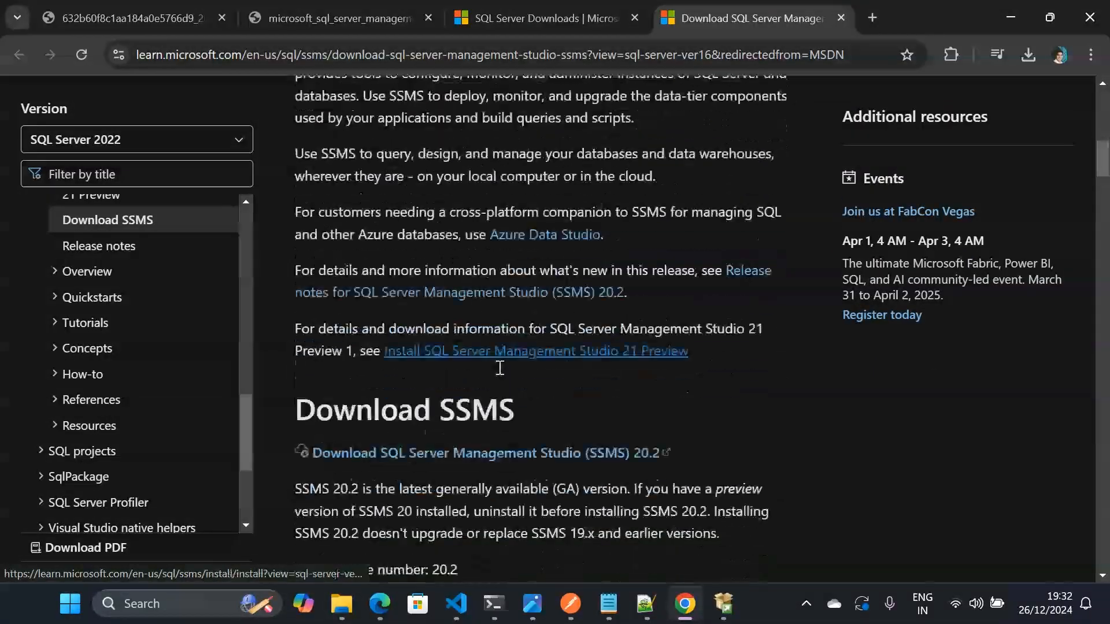
{"action": "scroll", "coordinate": [507, 424], "scroll_direction": "down", "scroll_amount": 10}
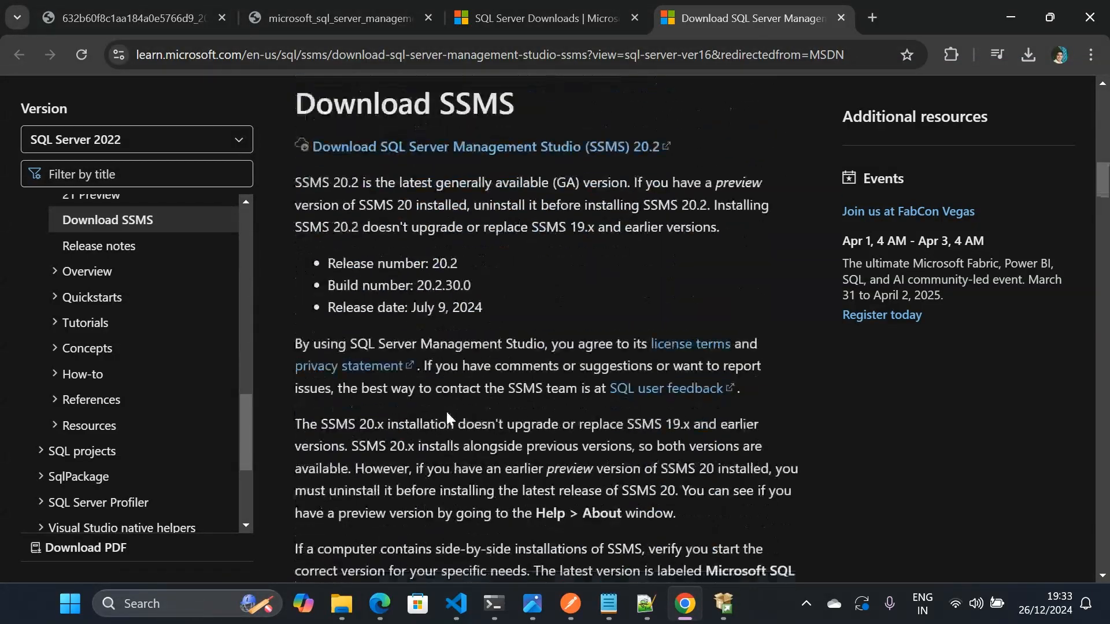
{"action": "scroll", "coordinate": [448, 414], "scroll_direction": "up", "scroll_amount": 7}
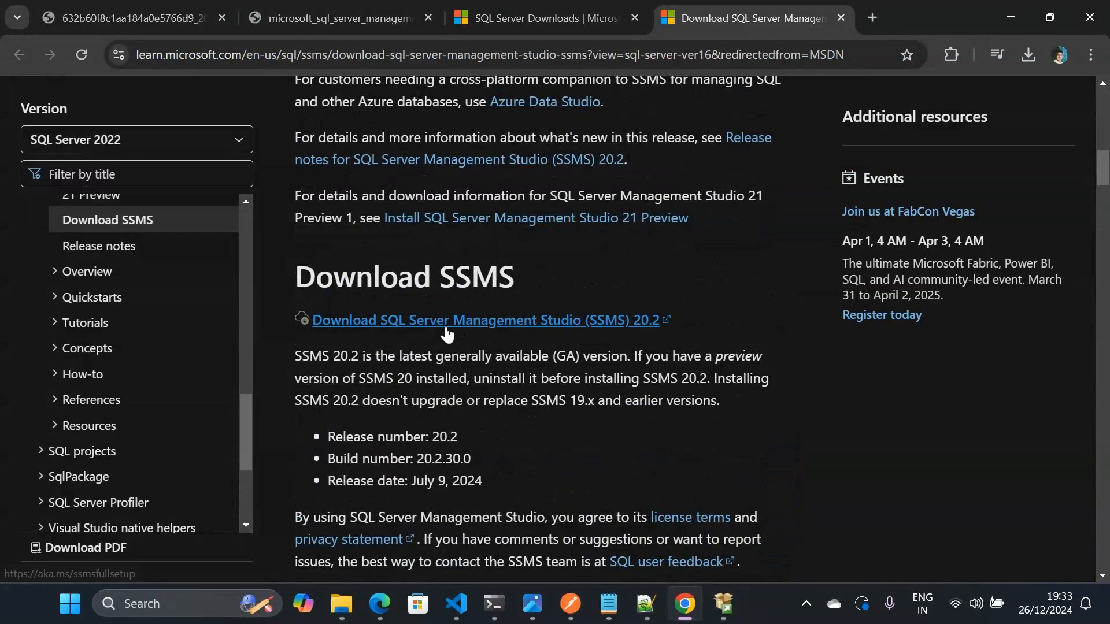
{"action": "scroll", "coordinate": [449, 324], "scroll_direction": "up", "scroll_amount": 7}
{"action": "scroll", "coordinate": [453, 347], "scroll_direction": "down", "scroll_amount": 6}
{"action": "scroll", "coordinate": [453, 347], "scroll_direction": "down", "scroll_amount": 1}
{"action": "left_click", "coordinate": [360, 328]}
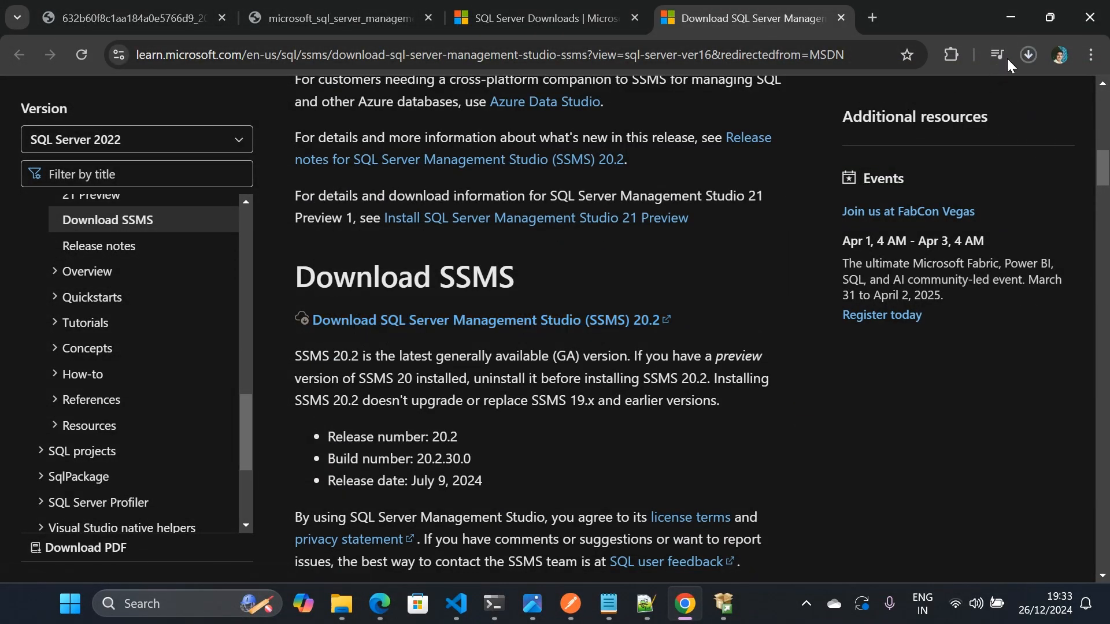
- Run the downloaded SSMS-Setup-ENU (1).exe, install Management Studio in its default location and close the completed setup
{"action": "left_click", "coordinate": [1029, 54]}
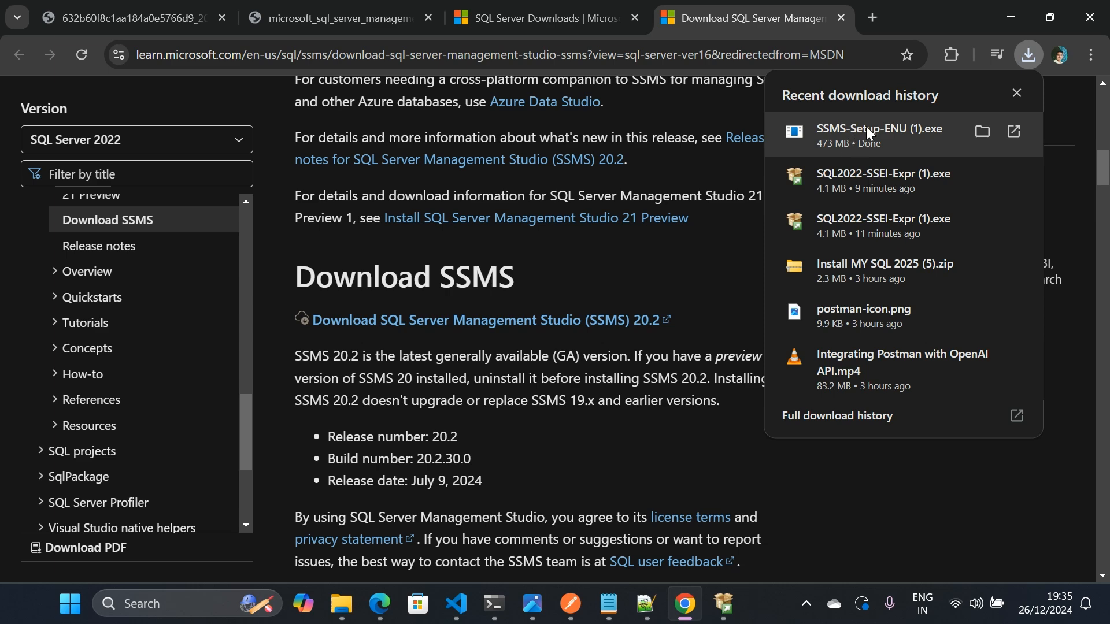
{"action": "left_click", "coordinate": [838, 131]}
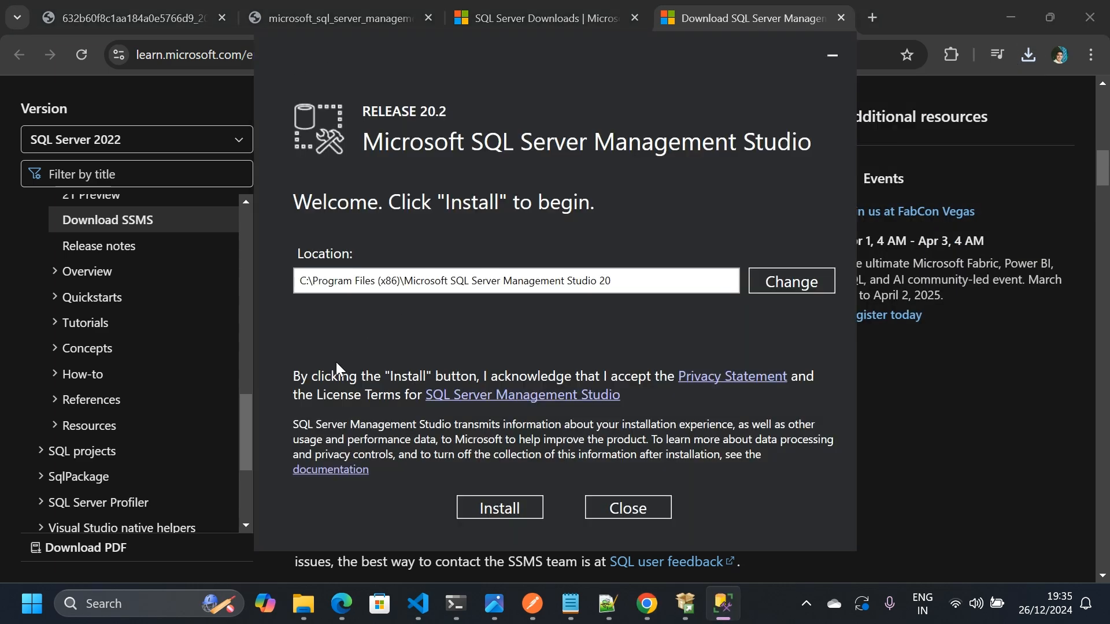
{"action": "left_click", "coordinate": [488, 511]}
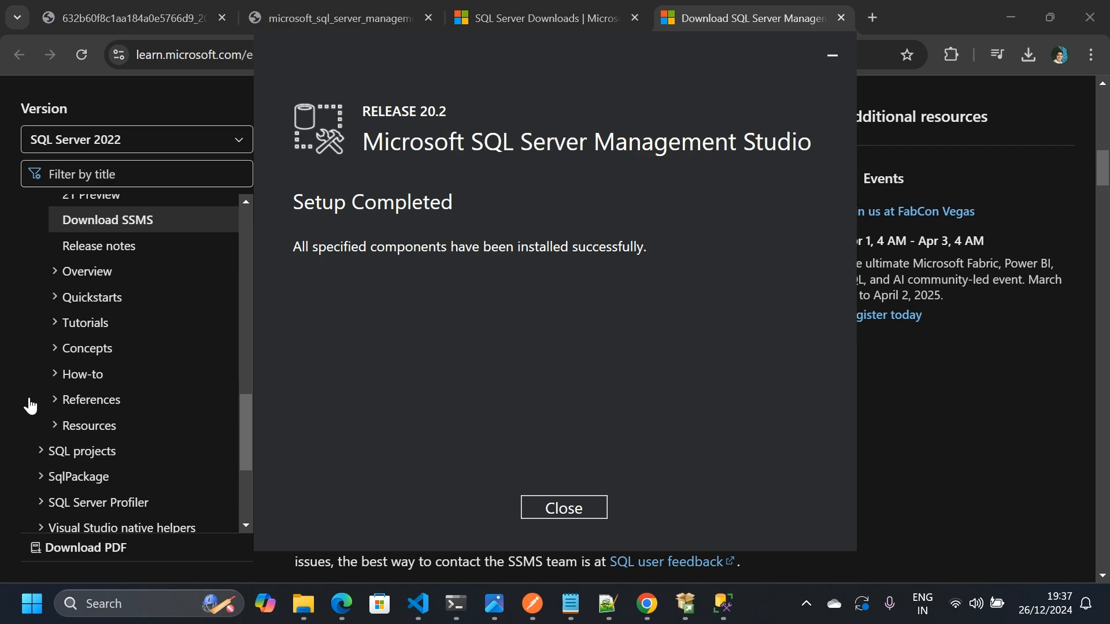
{"action": "left_click", "coordinate": [566, 506]}
- Search Windows for ssms, launch SQL Server Management Studio 20 and connect to the SQLEXPRESS Database Engine with Windows Authentication
{"action": "left_click", "coordinate": [203, 606]}
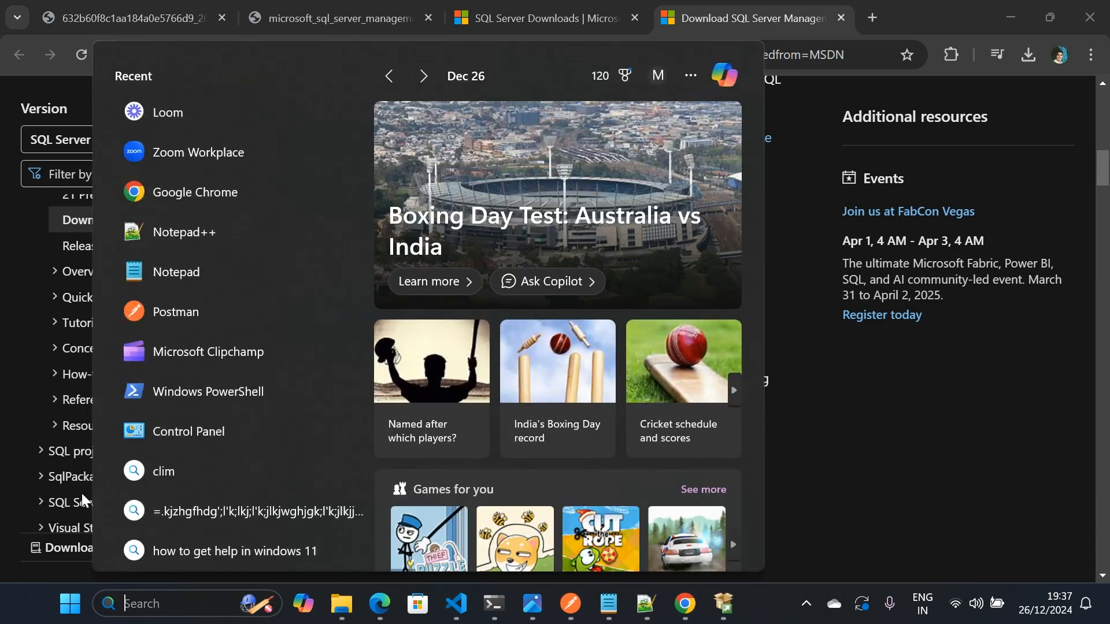
{"action": "type", "text": "ssm"}
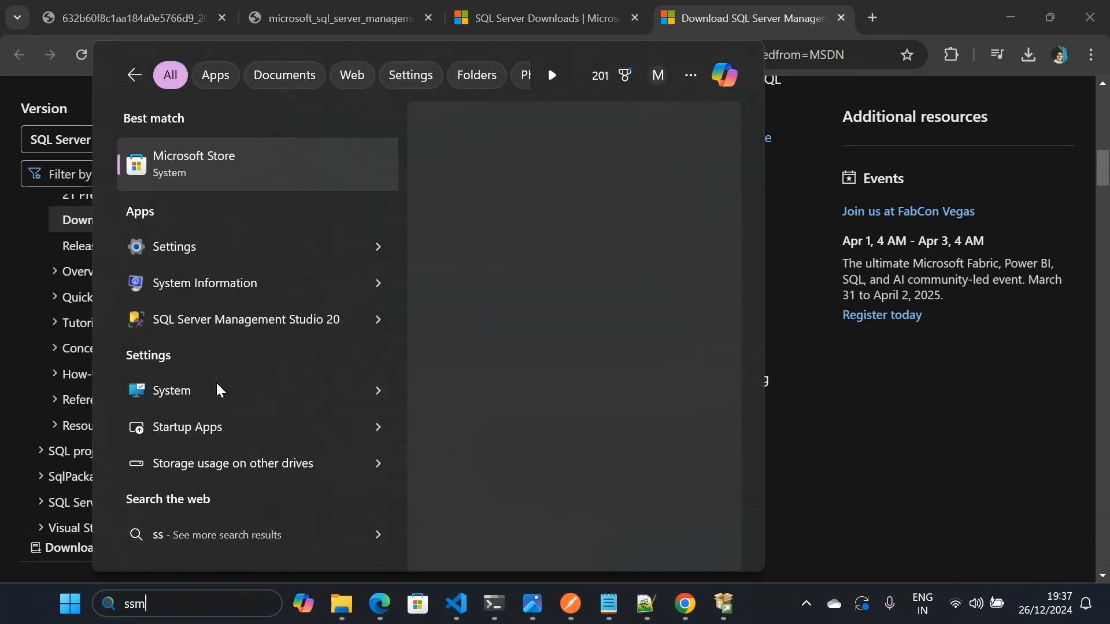
{"action": "type", "text": "s"}
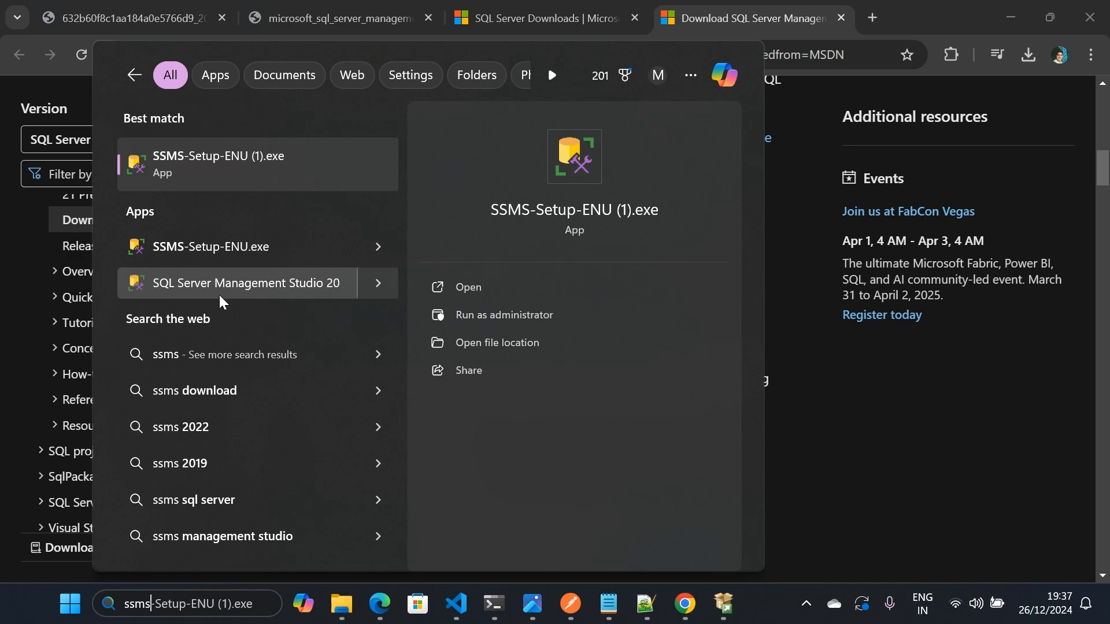
{"action": "left_click", "coordinate": [301, 285]}
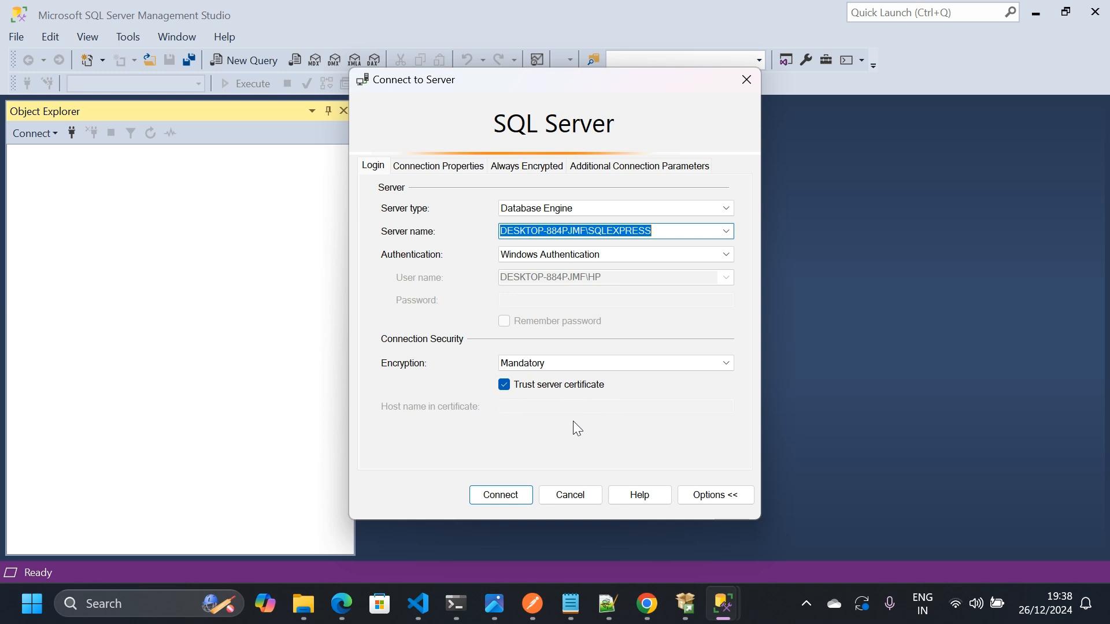
{"action": "left_click", "coordinate": [490, 498]}
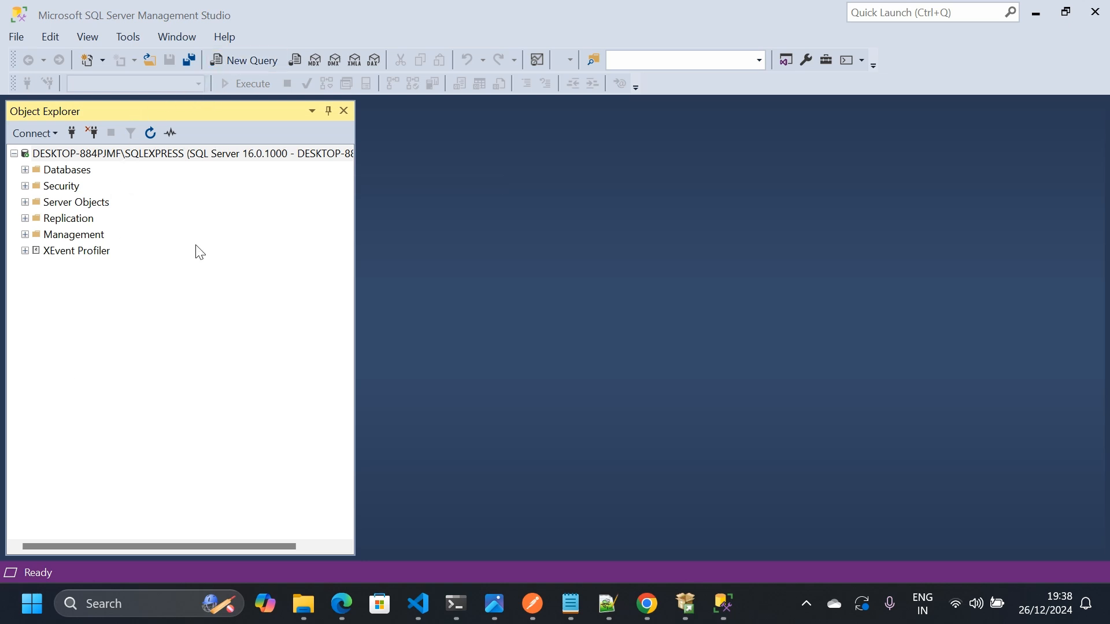
- Create a new query and fill it with the complete SampleDB script copied from Notepad++
{"action": "left_click_drag", "start_coordinate": [219, 68], "coordinate": [273, 68]}
{"action": "left_click", "coordinate": [240, 62]}
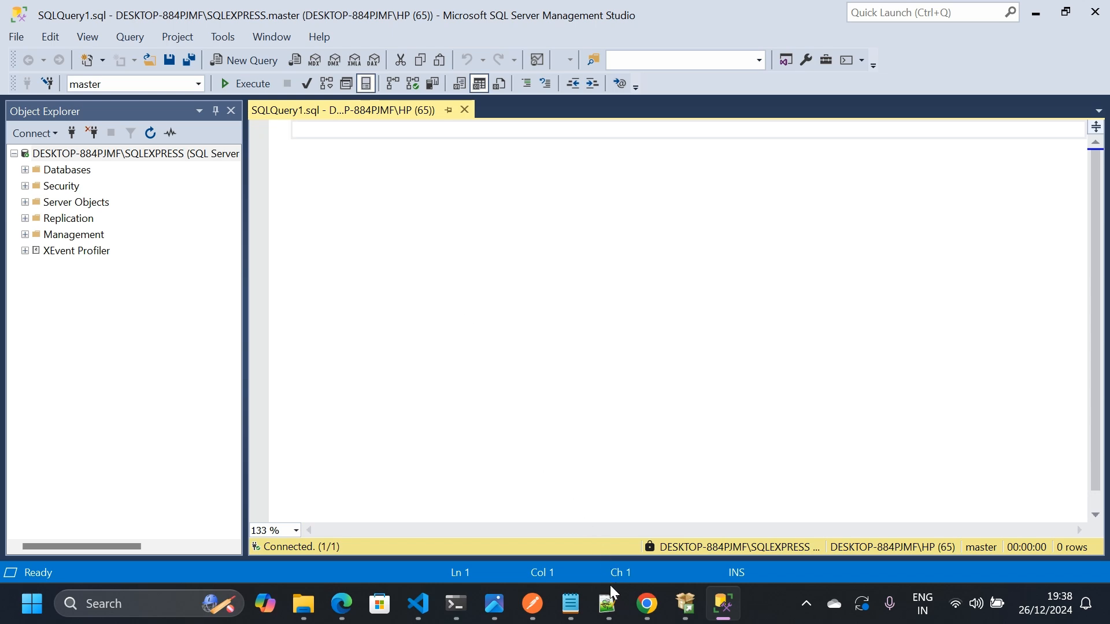
{"action": "left_click", "coordinate": [608, 602]}
{"action": "left_click", "coordinate": [564, 361]}
{"action": "key", "text": "ctrl+a"}
{"action": "key", "text": "ctrl+c"}
{"action": "left_click", "coordinate": [1009, 10]}
{"action": "key", "text": "ctrl+v"}
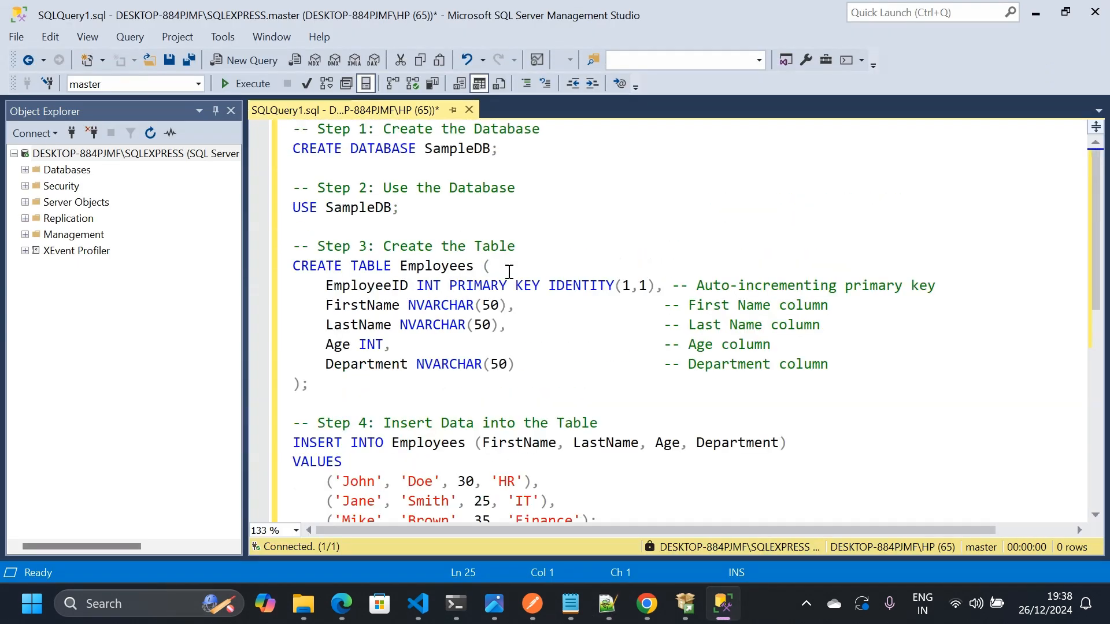
- Execute only the CREATE DATABASE SampleDB statement and find the new database in the server's Databases folder
{"action": "left_click", "coordinate": [454, 155]}
{"action": "triple_click", "coordinate": [454, 155]}
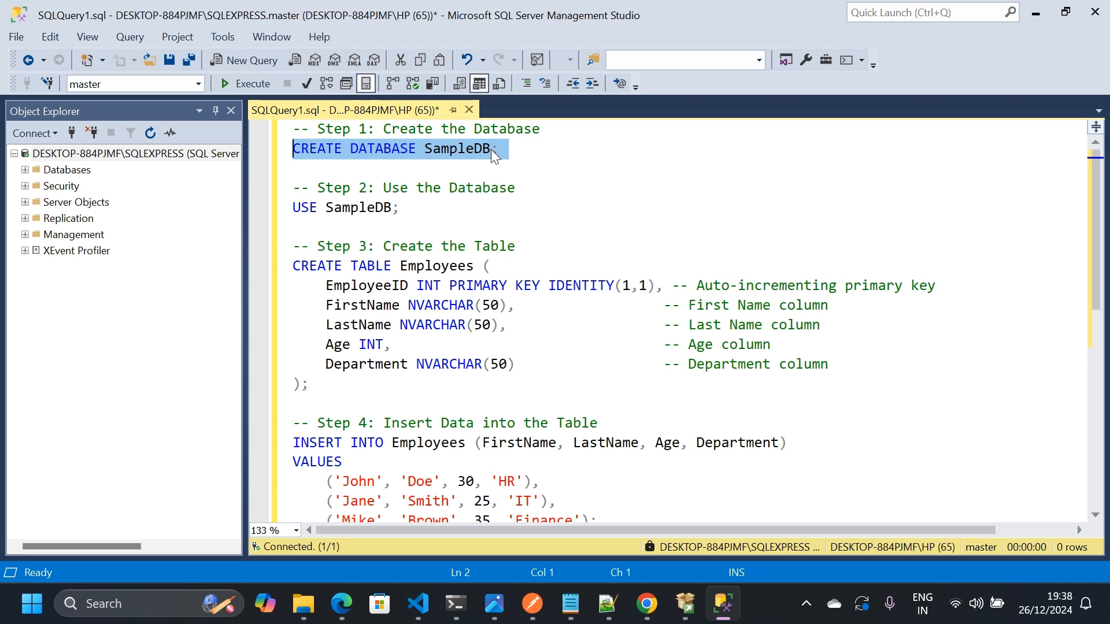
{"action": "left_click", "coordinate": [246, 84]}
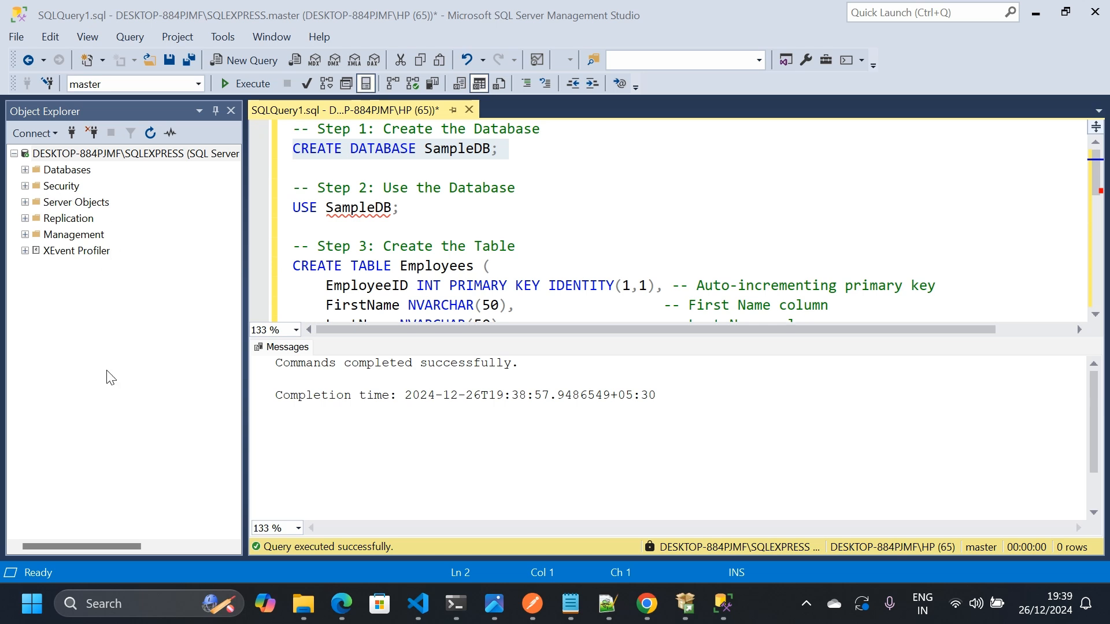
{"action": "left_click", "coordinate": [25, 170]}
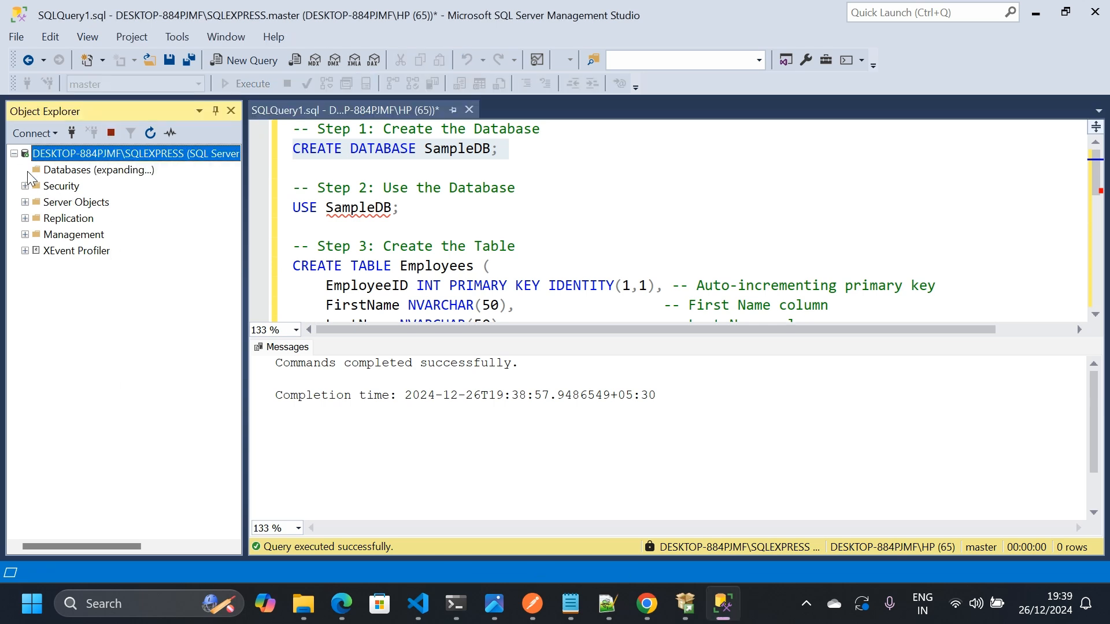
{"action": "left_click", "coordinate": [58, 219]}
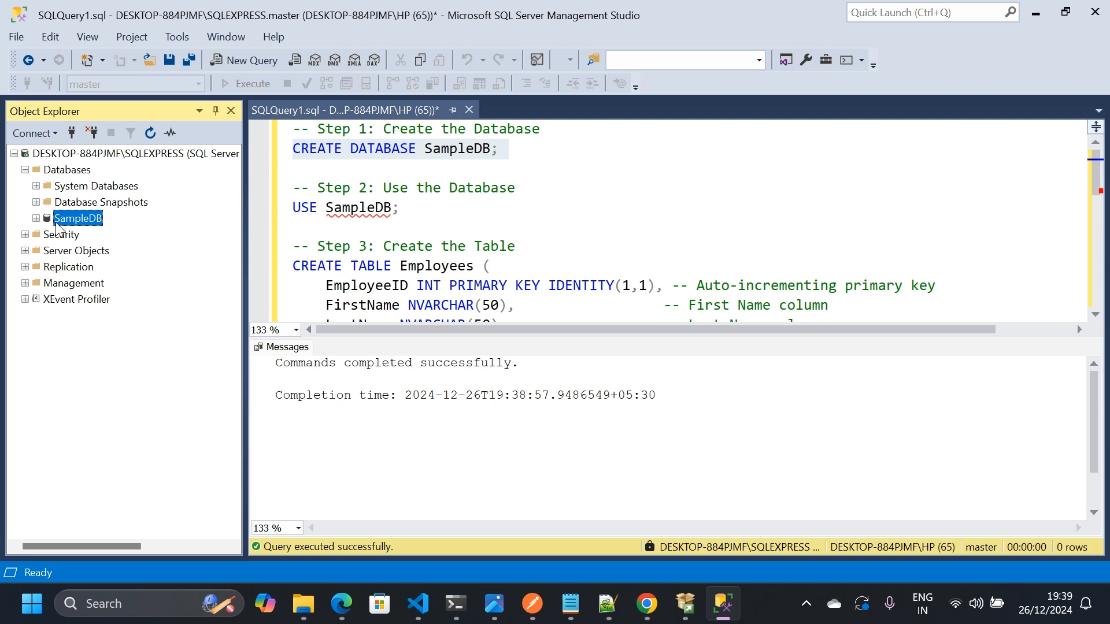
- Execute only the USE SampleDB statement to make it the query's active database
{"action": "left_click_drag", "start_coordinate": [409, 209], "coordinate": [293, 209]}
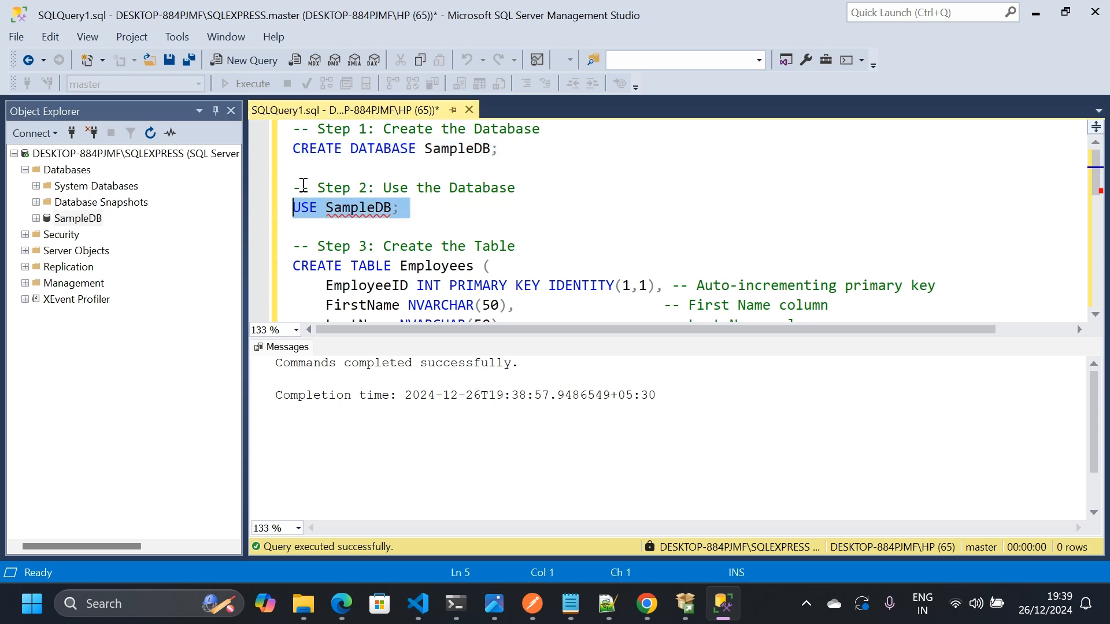
{"action": "left_click", "coordinate": [299, 266]}
{"action": "triple_click", "coordinate": [319, 209]}
{"action": "left_click", "coordinate": [229, 85]}
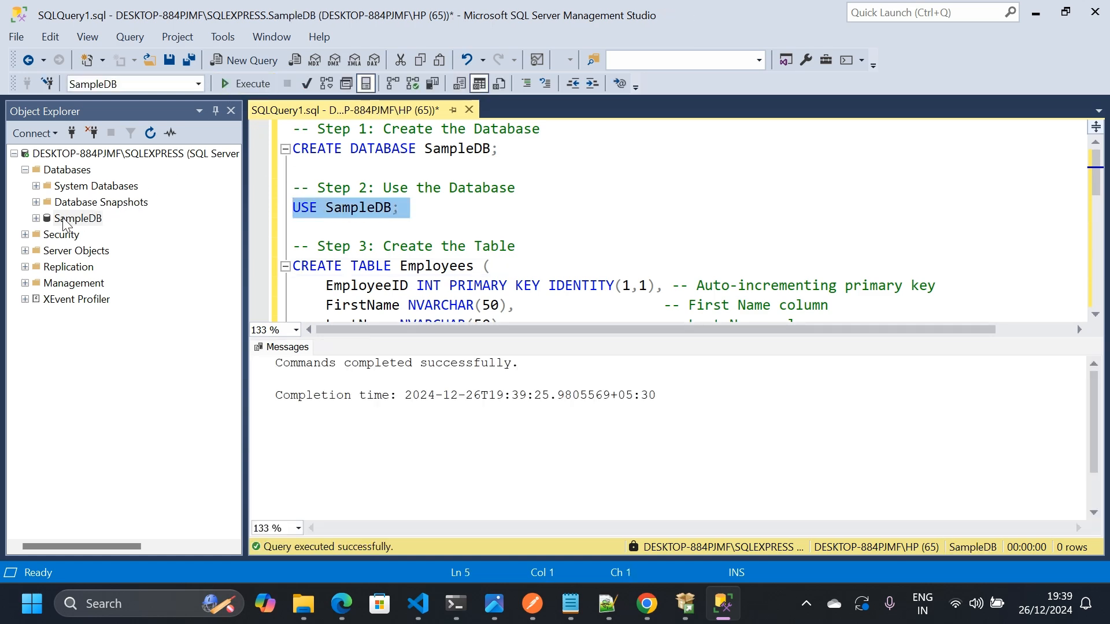
- Enlarge the query editor area and execute only the CREATE TABLE Employees statement
{"action": "scroll", "coordinate": [329, 254], "scroll_direction": "down", "scroll_amount": 2}
{"action": "left_click", "coordinate": [314, 266]}
{"action": "left_click_drag", "start_coordinate": [314, 266], "coordinate": [292, 149]}
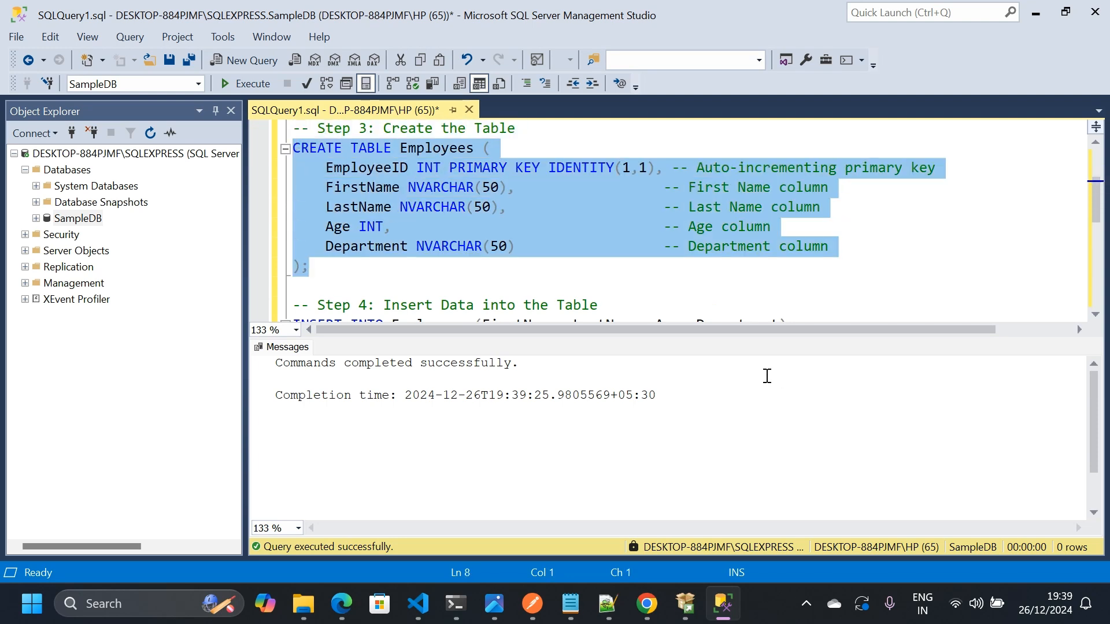
{"action": "left_click_drag", "start_coordinate": [730, 340], "coordinate": [726, 462]}
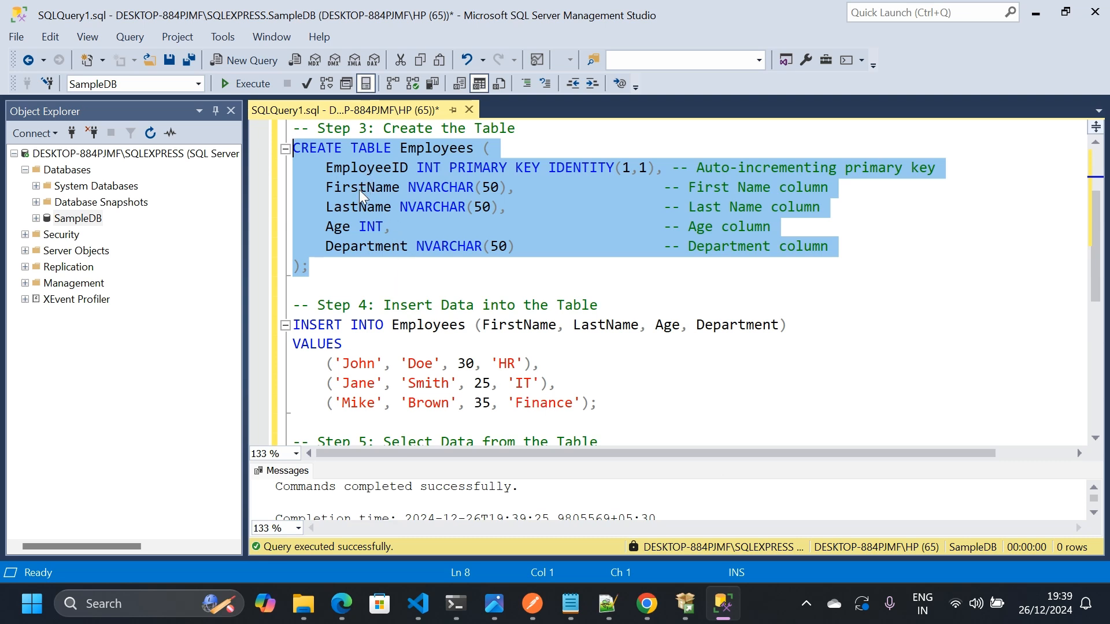
{"action": "left_click", "coordinate": [233, 83]}
- Execute only the INSERT INTO Employees statement to add the sample employee rows from Step 4
{"action": "scroll", "coordinate": [354, 191], "scroll_direction": "down", "scroll_amount": 2}
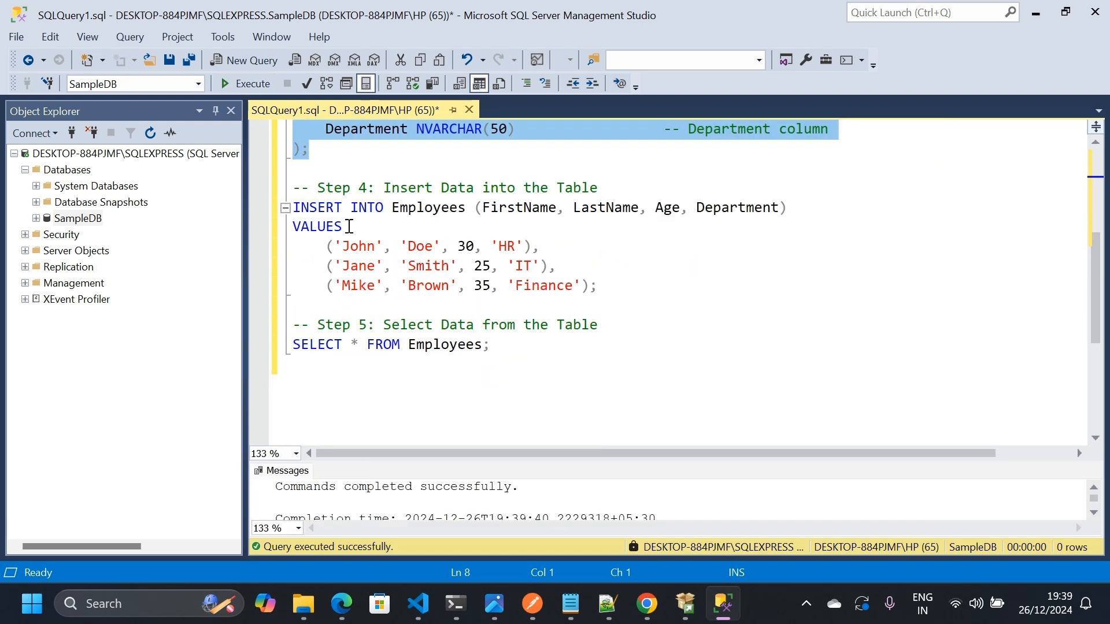
{"action": "left_click_drag", "start_coordinate": [294, 207], "coordinate": [615, 293]}
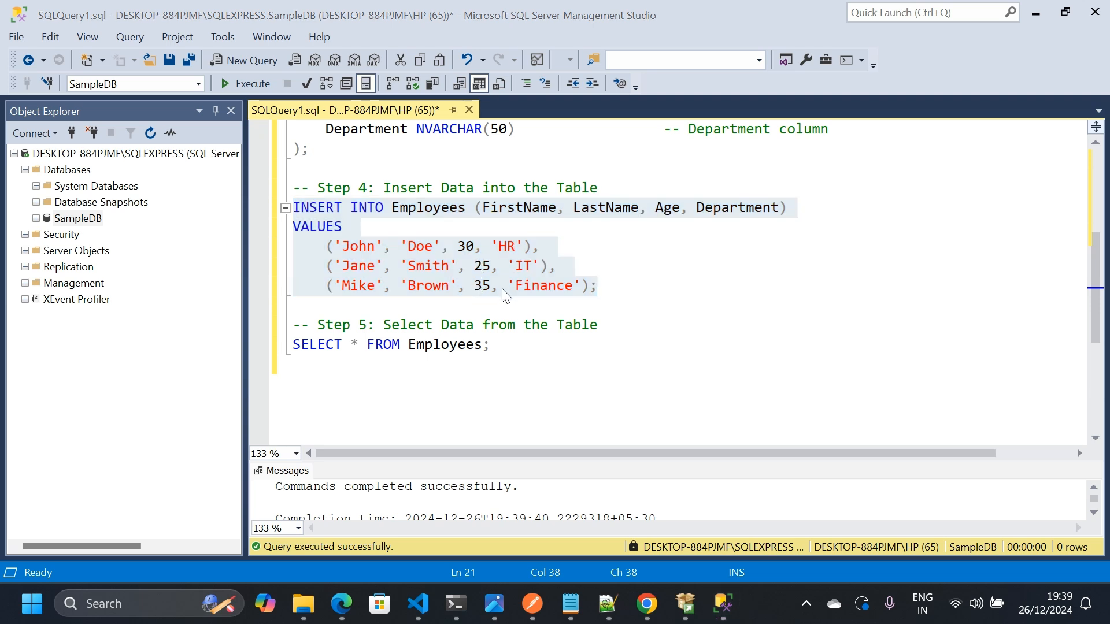
{"action": "left_click", "coordinate": [333, 286]}
{"action": "left_click_drag", "start_coordinate": [290, 311], "coordinate": [254, 155]}
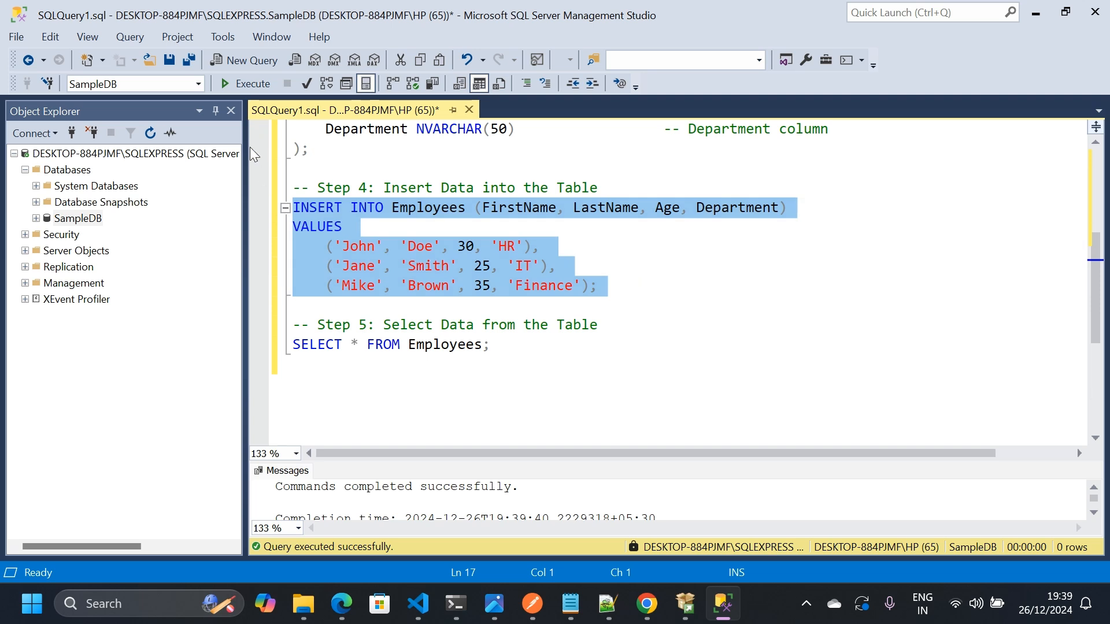
{"action": "left_click", "coordinate": [228, 88]}
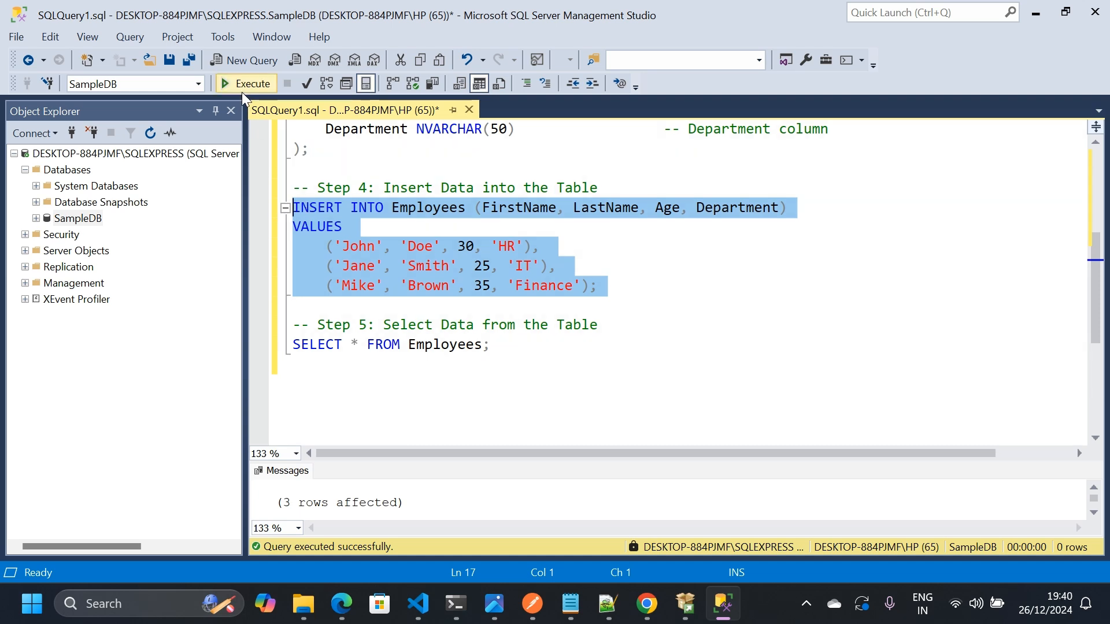
- Execute only the SELECT * FROM Employees statement and enlarge the results area to view the table's rows
{"action": "triple_click", "coordinate": [322, 346]}
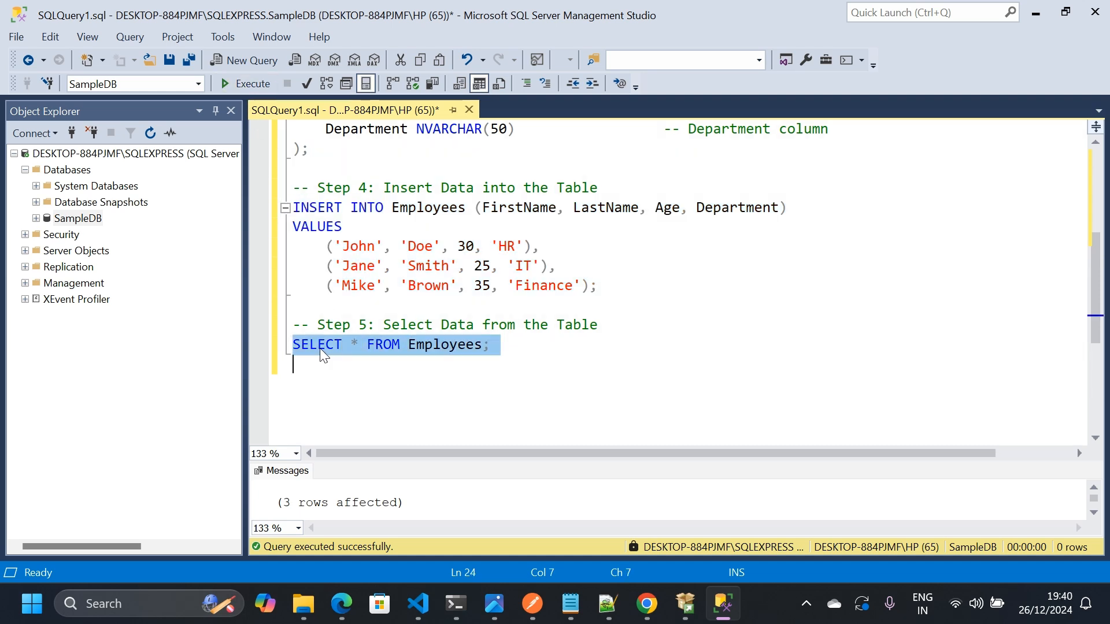
{"action": "left_click", "coordinate": [246, 89]}
{"action": "left_click_drag", "start_coordinate": [634, 454], "coordinate": [633, 328]}
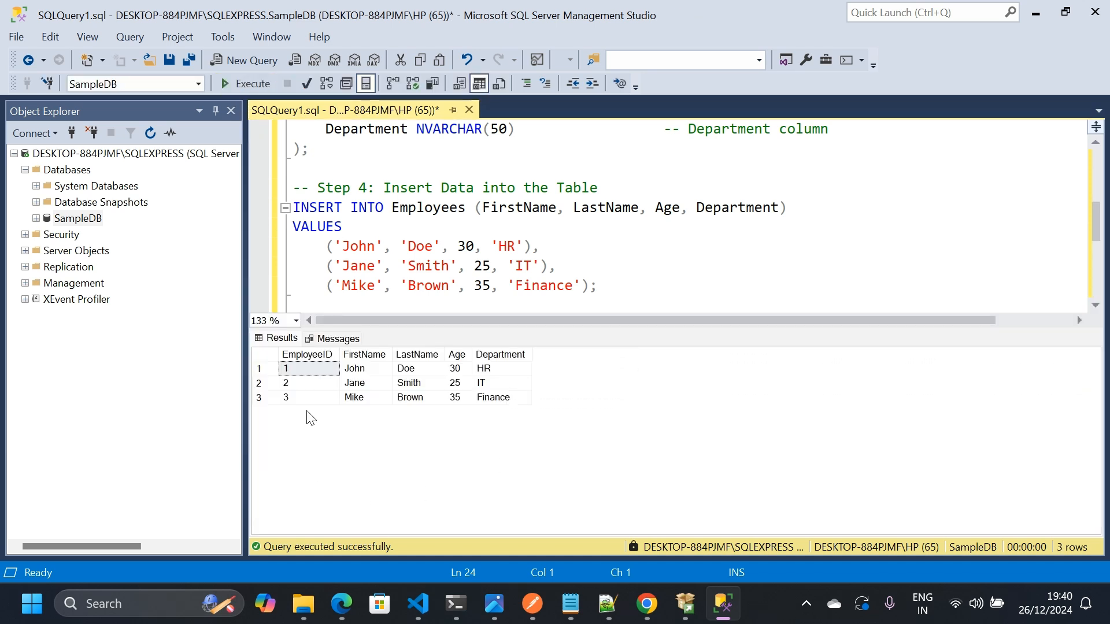